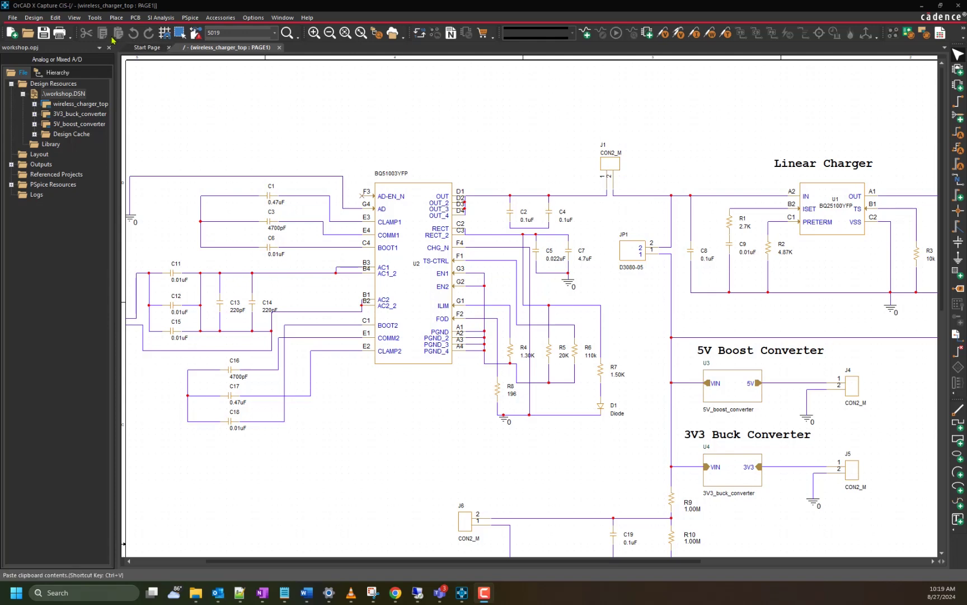
# - Launch Tools > Live BOM to list all 60 parts with lifecycle and design-risk status
pyautogui.click(93, 20)
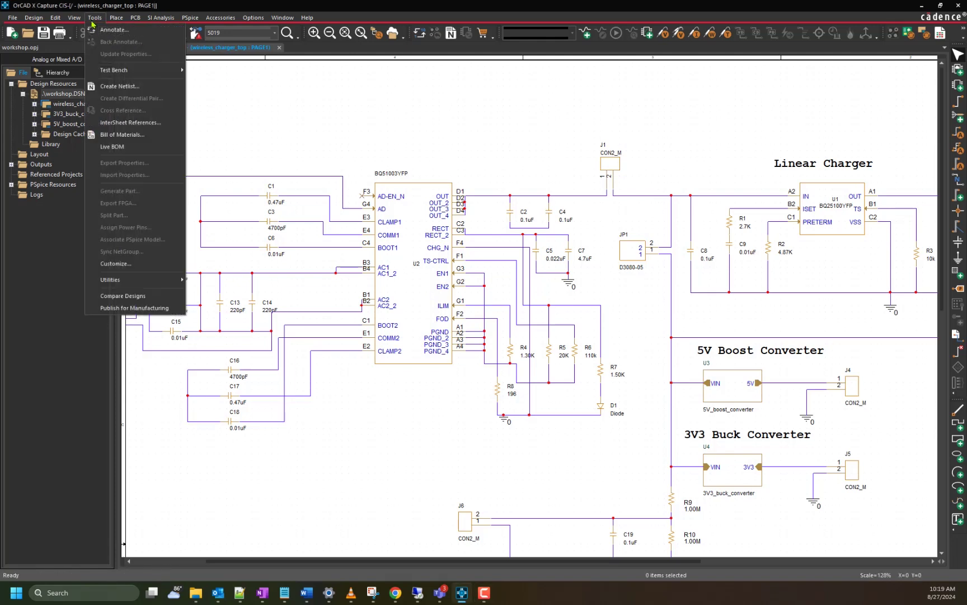
pyautogui.click(126, 150)
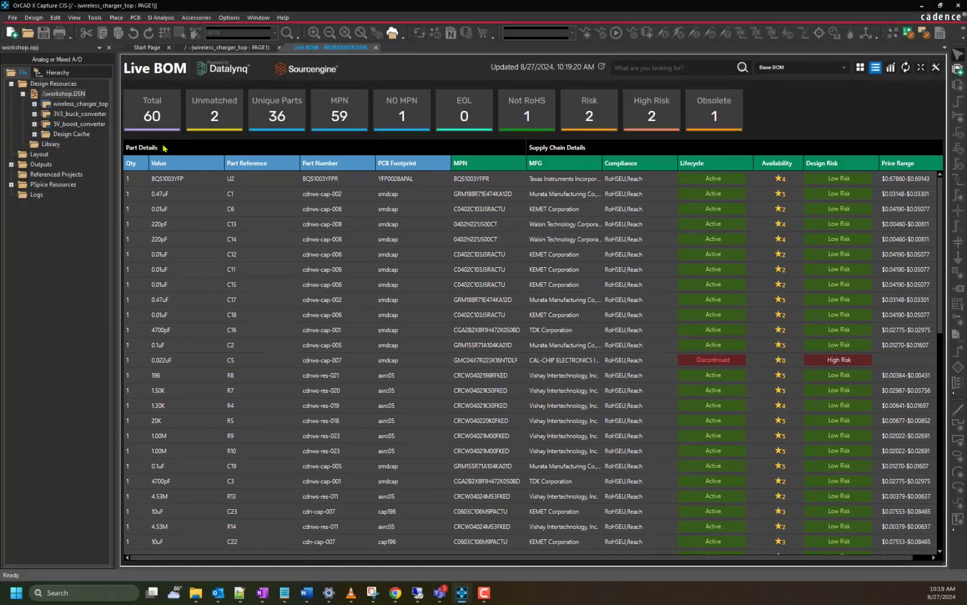
# - Sort the Live BOM by value, then by part reference, and show capacitor C14's supply details
pyautogui.click(193, 163)
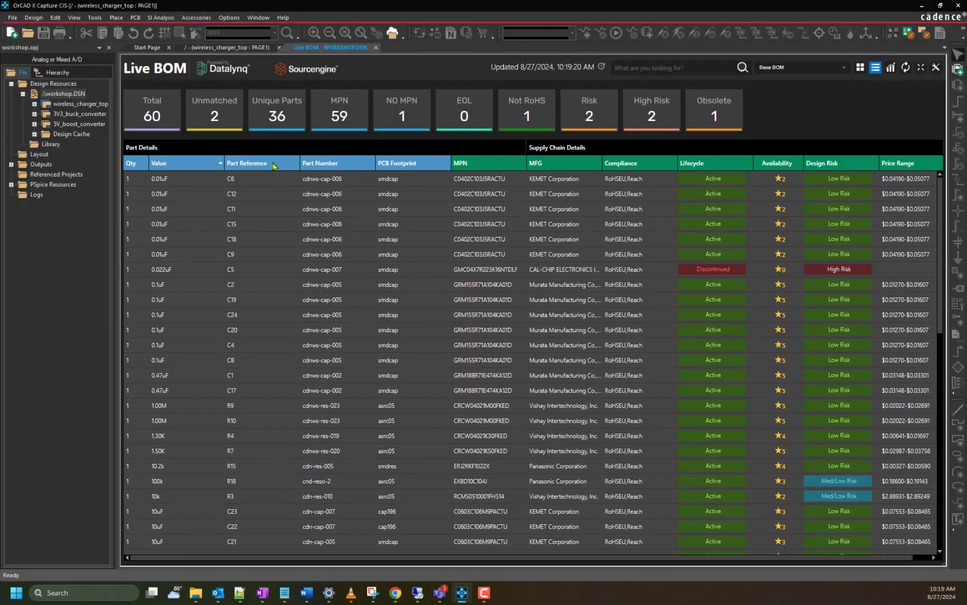
pyautogui.click(274, 163)
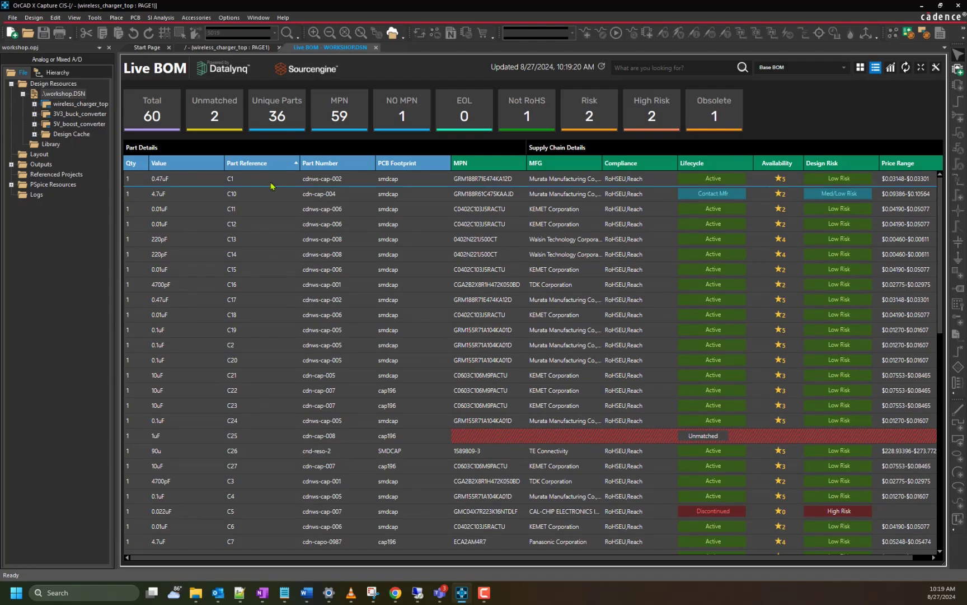
pyautogui.click(244, 258)
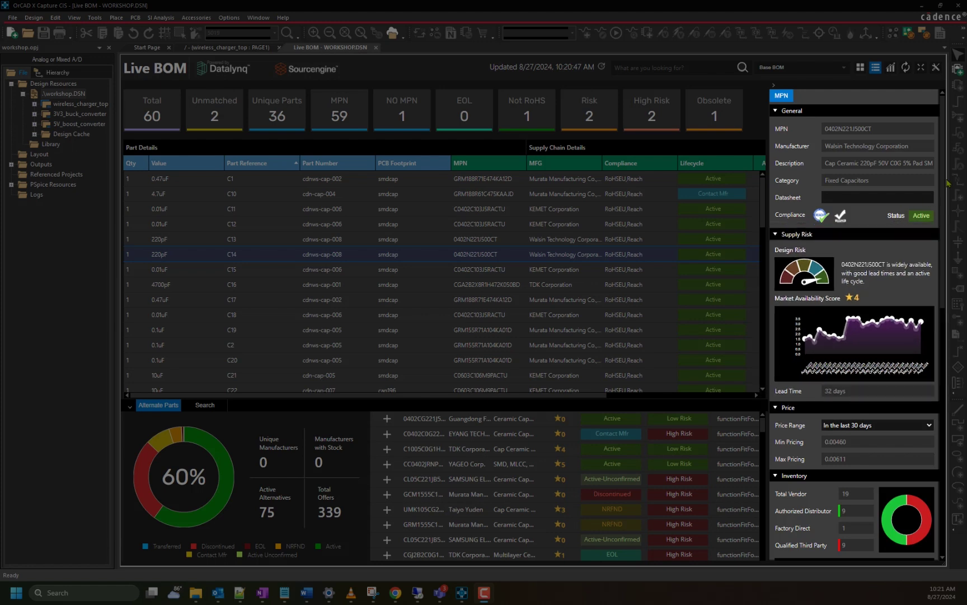
pyautogui.scroll(-5, 951, 200)
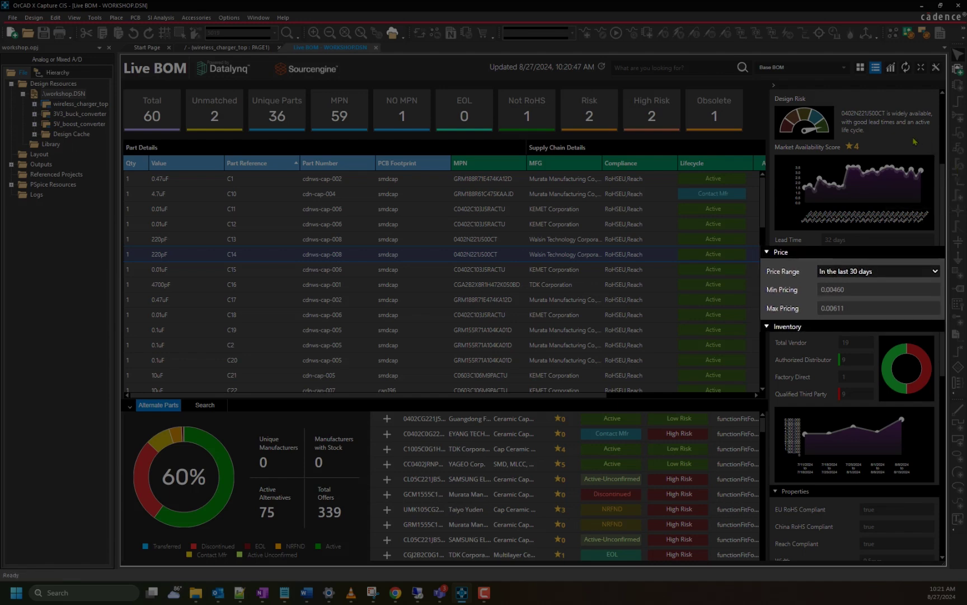
pyautogui.moveTo(943, 190); pyautogui.dragTo(952, 262)
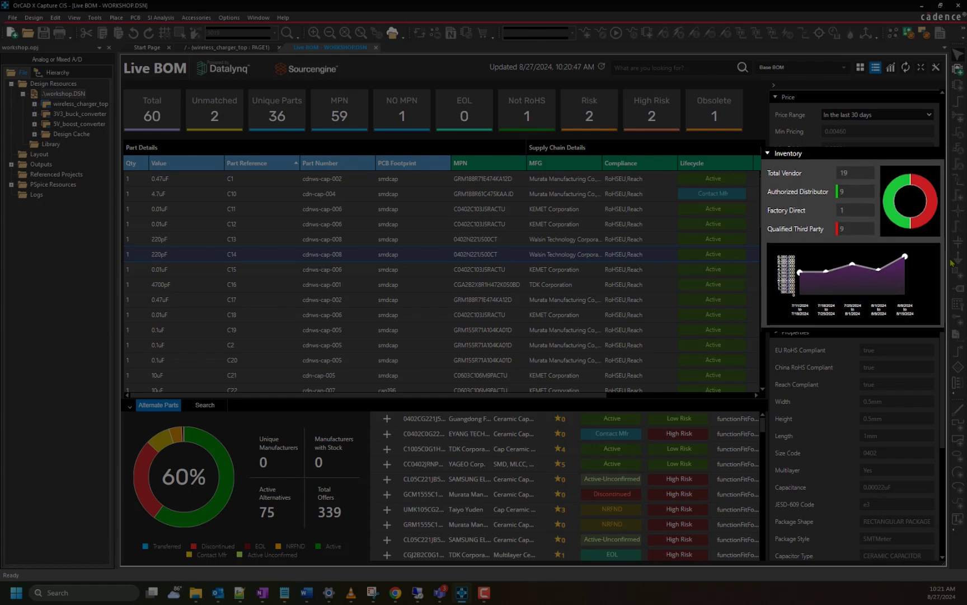
pyautogui.moveTo(946, 248); pyautogui.dragTo(953, 362)
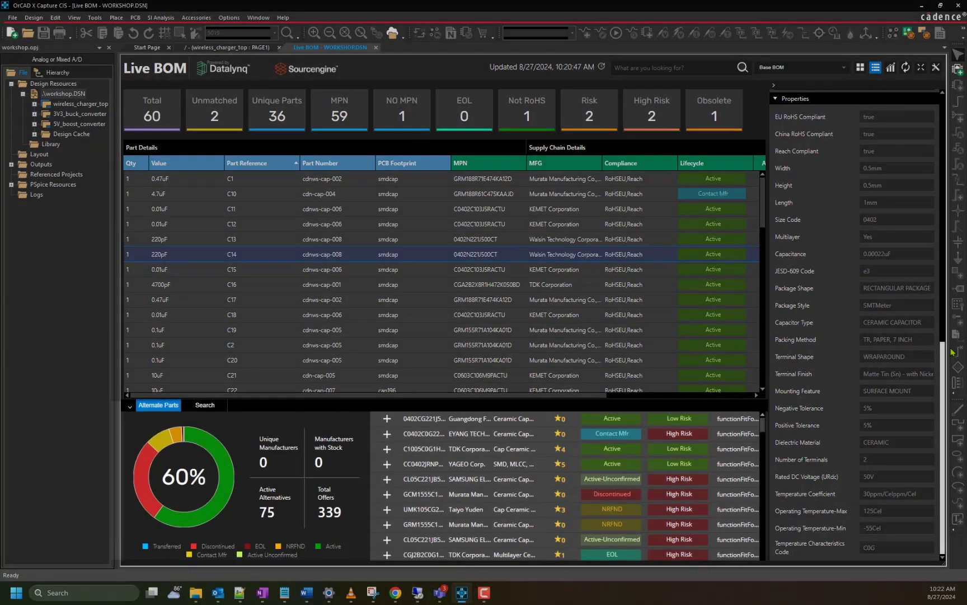
pyautogui.moveTo(953, 351); pyautogui.dragTo(956, 168)
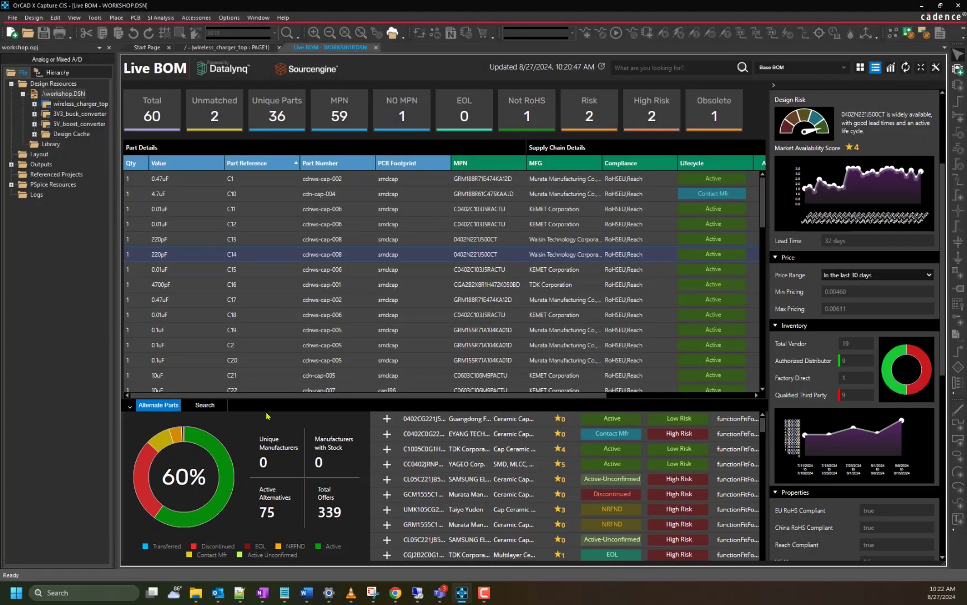
pyautogui.click(208, 405)
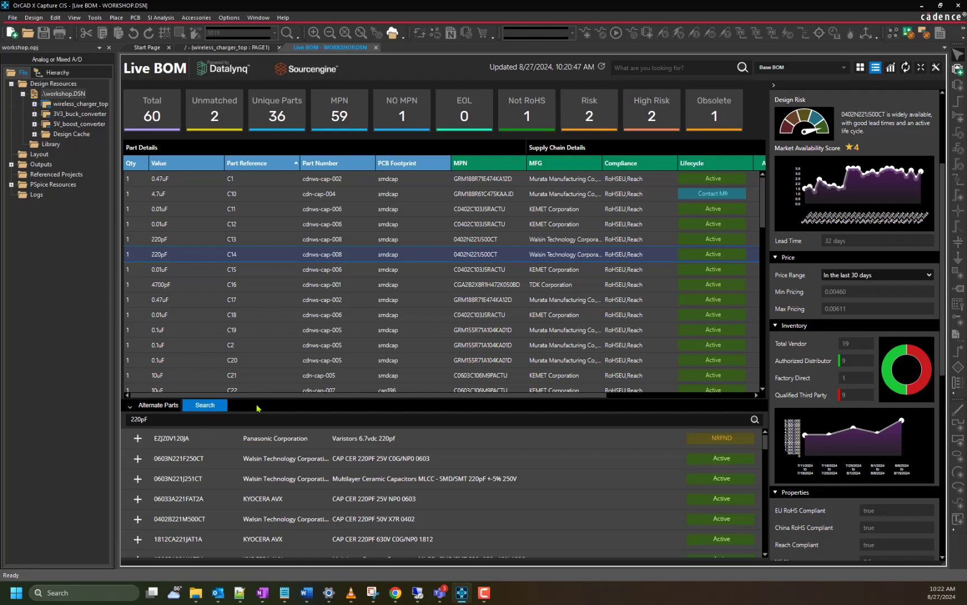
pyautogui.click(168, 409)
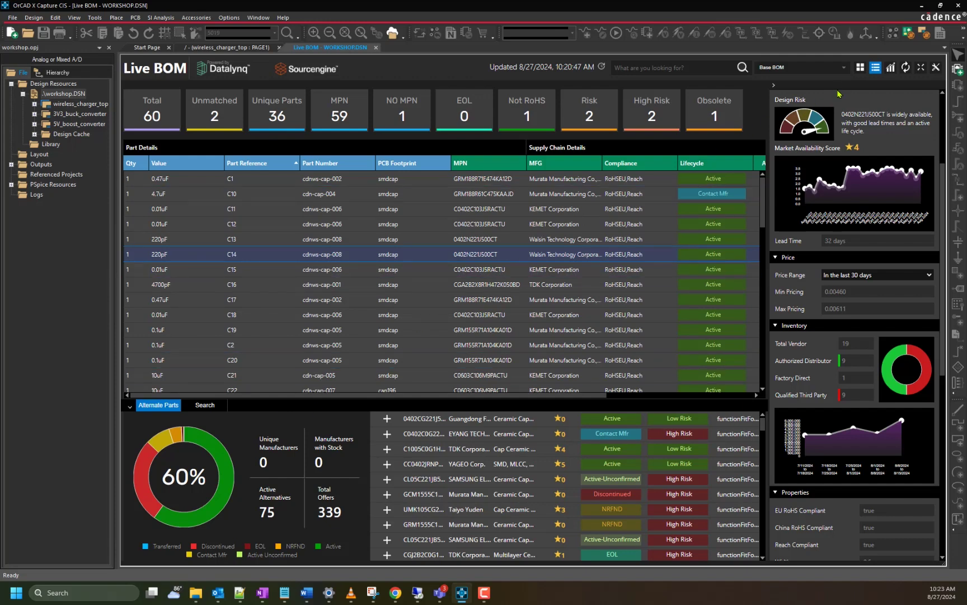
# - View the BOM Health dashboard, then filter the table to high-risk parts C5 and JP1
pyautogui.click(861, 71)
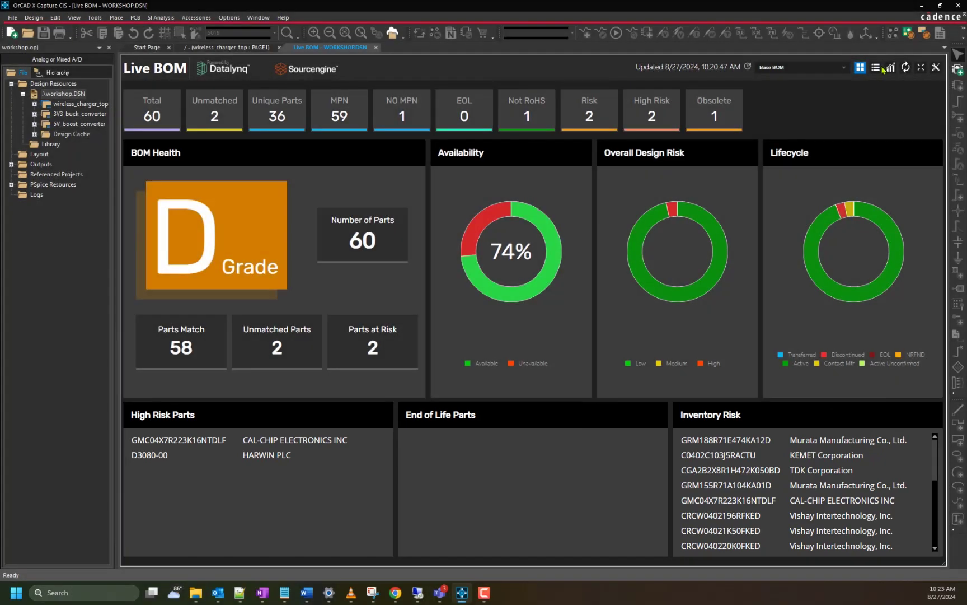
pyautogui.click(660, 112)
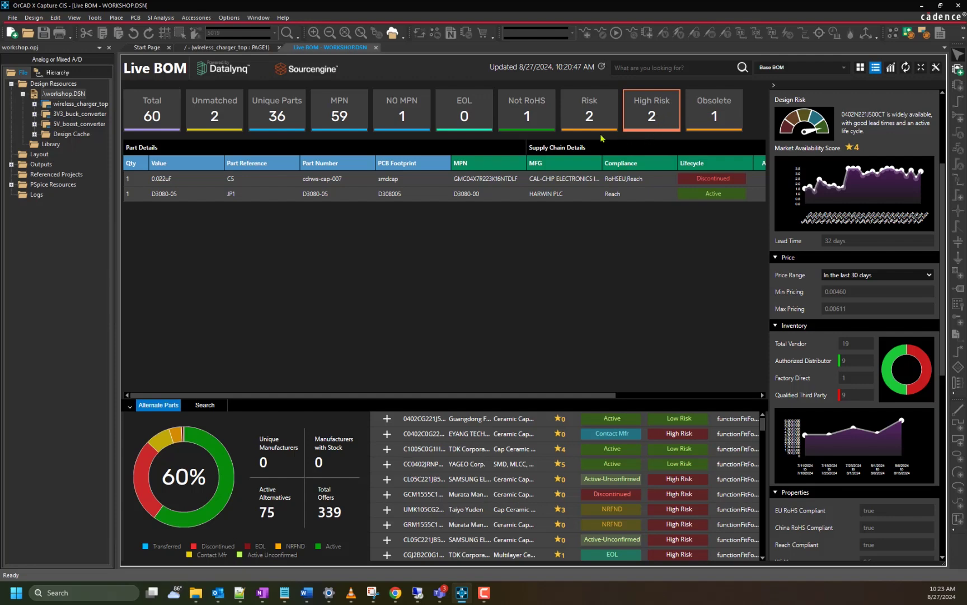
# - Replace non-RoHS JP1's MPN with active alternate D3080-46, then filter to obsolete parts
pyautogui.click(525, 130)
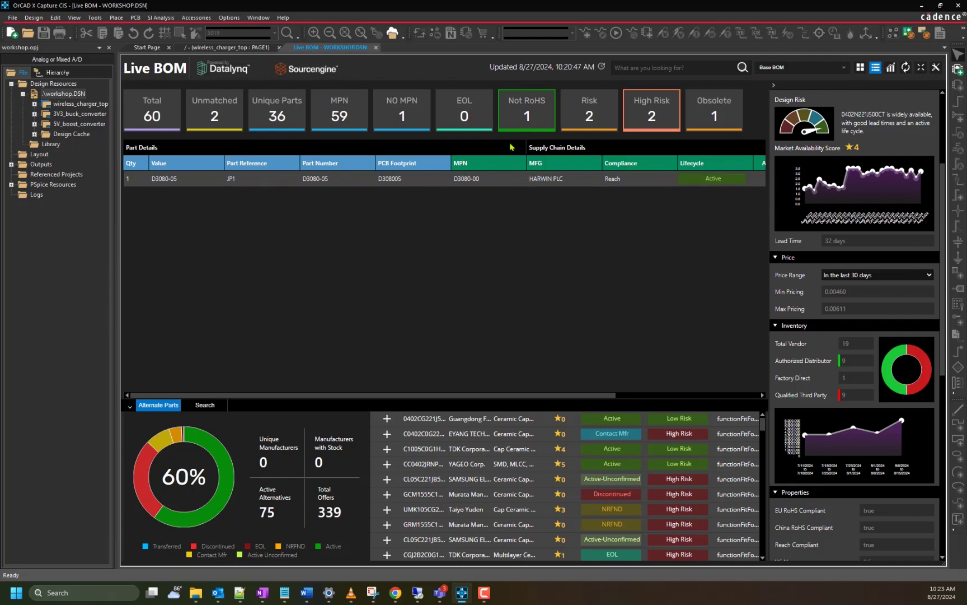
pyautogui.click(497, 179)
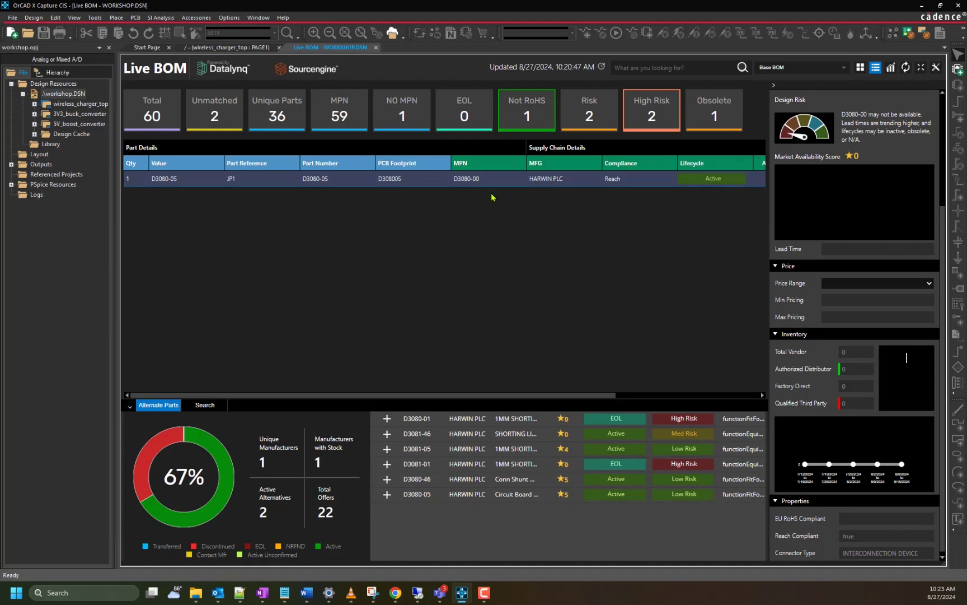
pyautogui.click(427, 478)
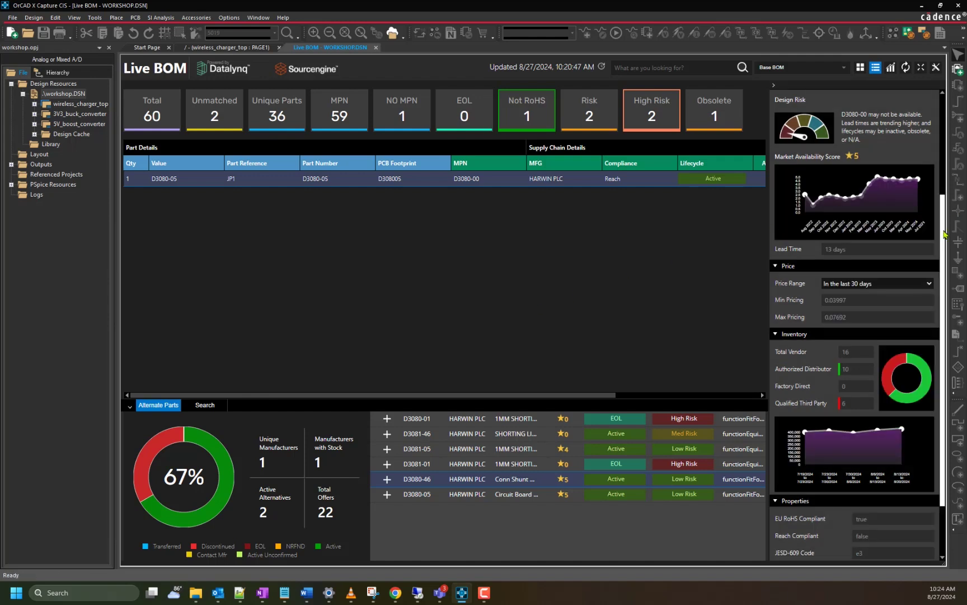
pyautogui.moveTo(945, 235); pyautogui.dragTo(945, 315)
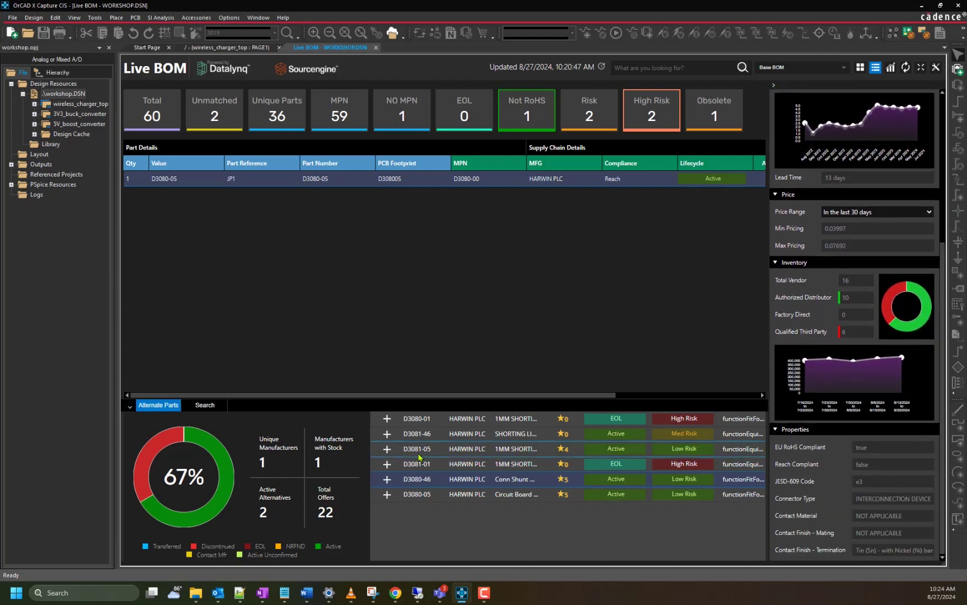
pyautogui.click(387, 480)
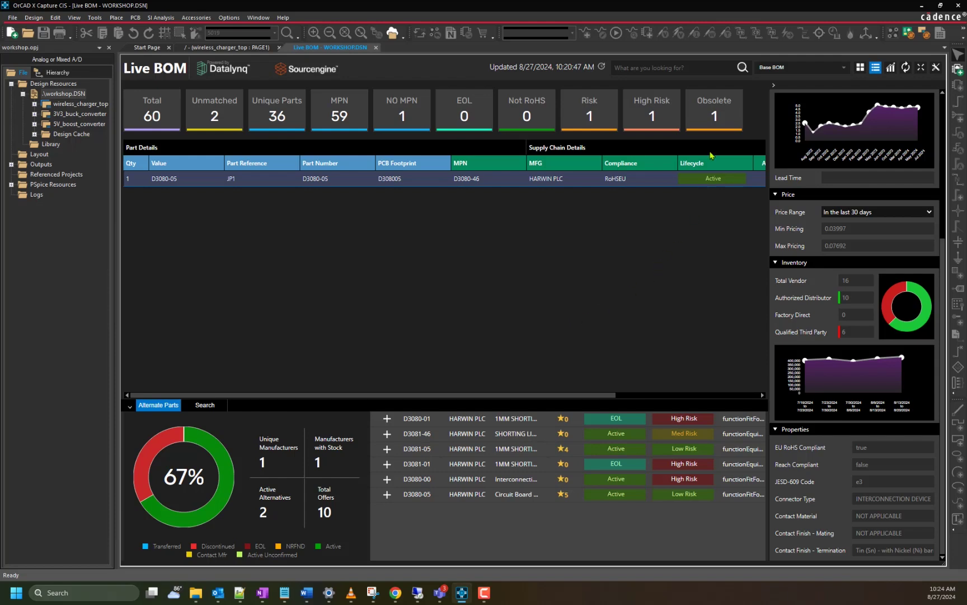
pyautogui.click(715, 117)
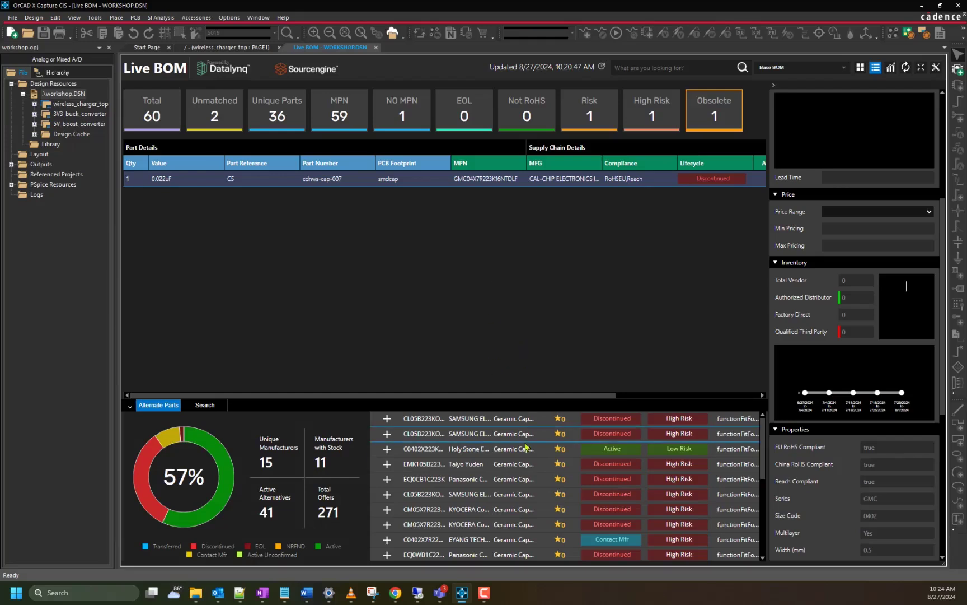
# - Assign KEMET C0402C223K4RAC7867 to C5, then list unmatched parts R6 and C25
pyautogui.scroll(-3, 525, 448)
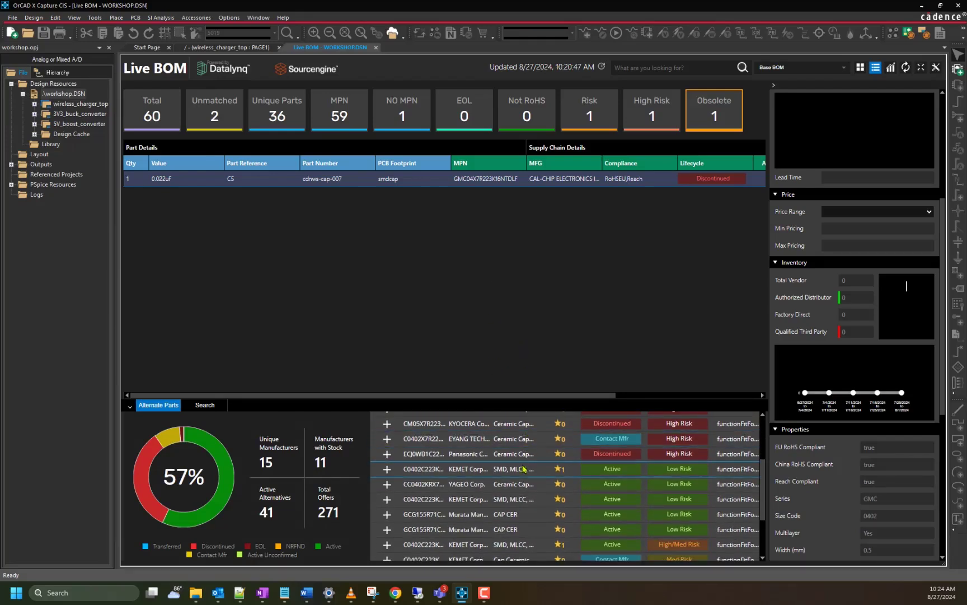
pyautogui.click(523, 469)
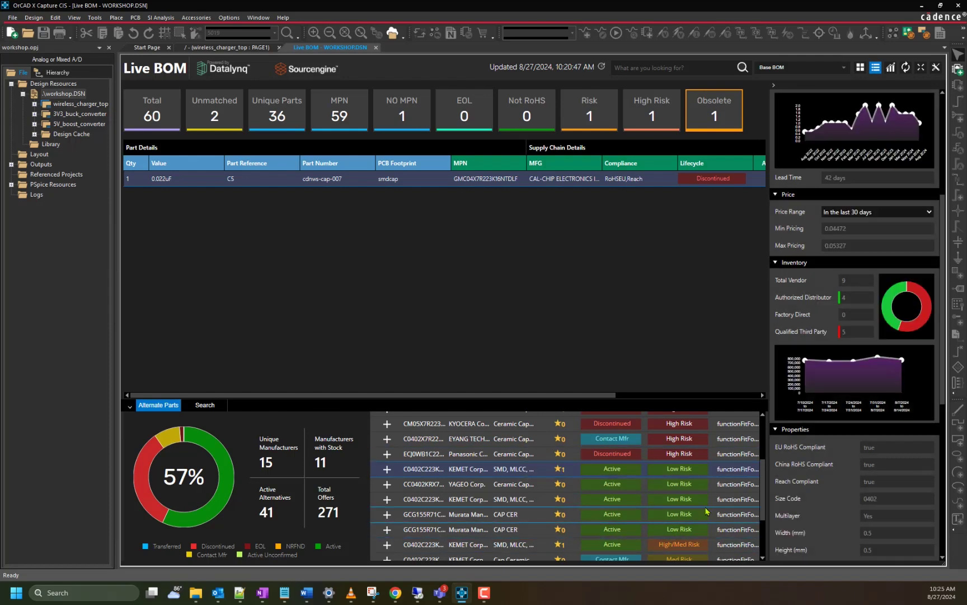
pyautogui.scroll(4, 869, 274)
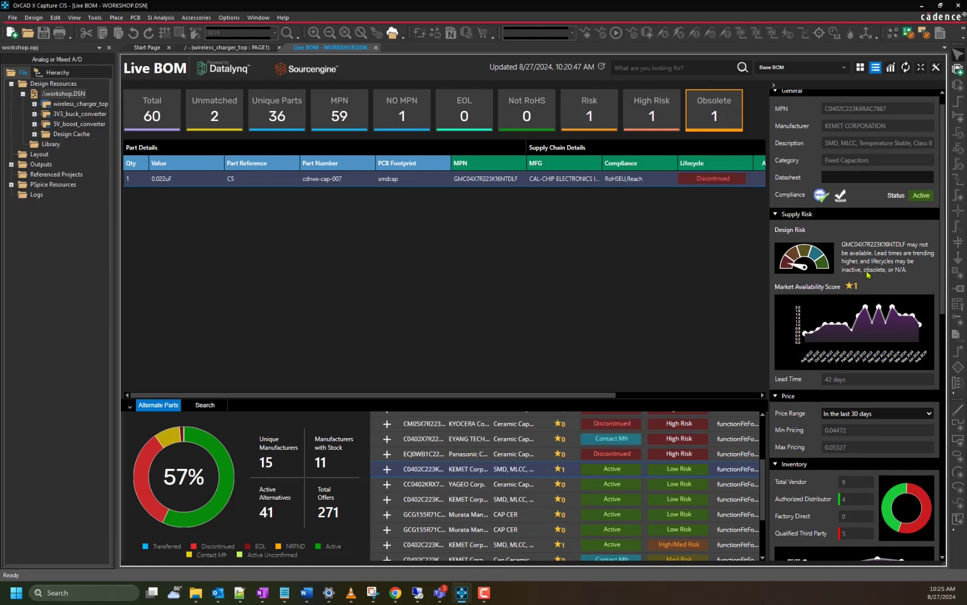
pyautogui.click(391, 470)
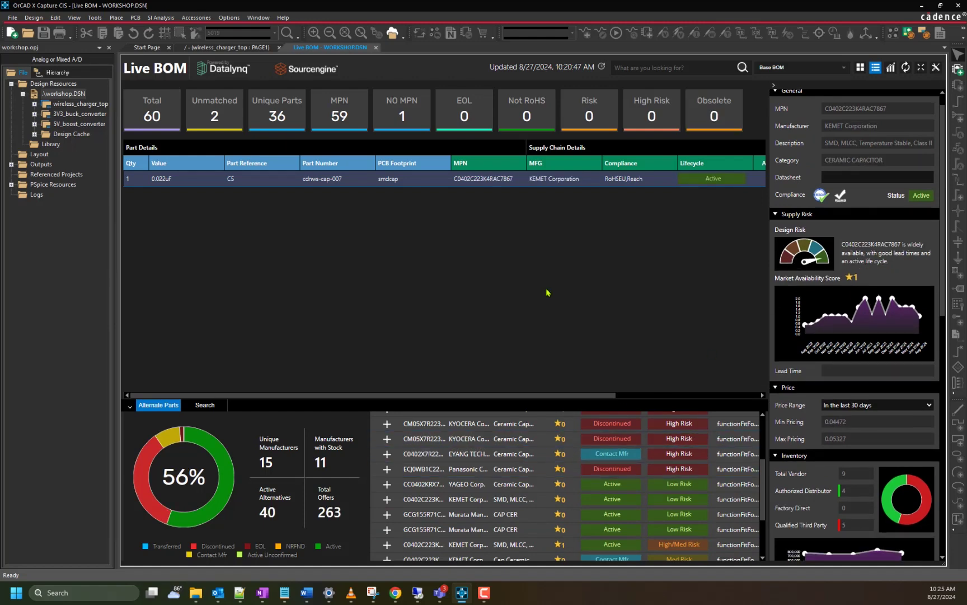
pyautogui.click(231, 116)
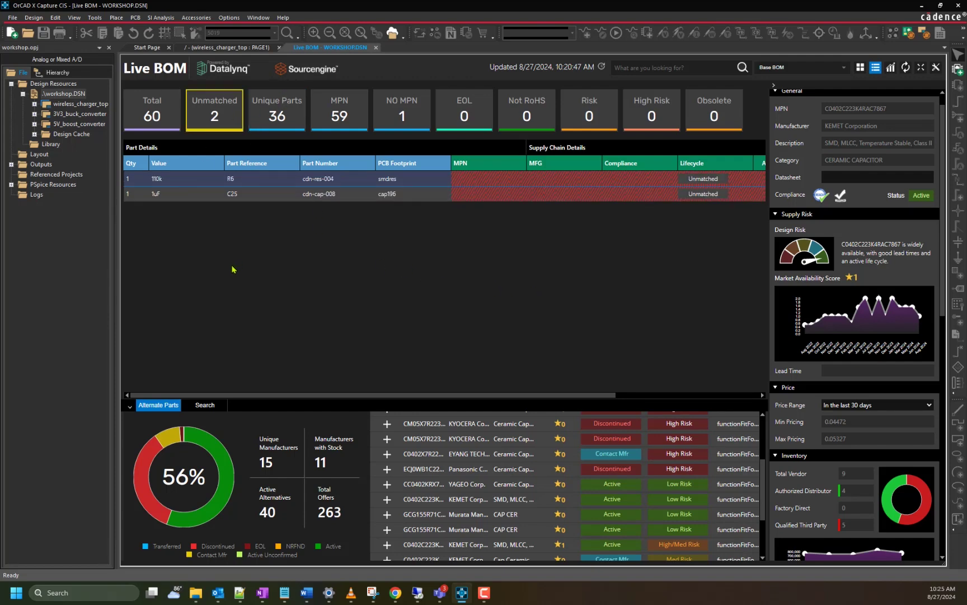
# - Match the 1uF capacitor C25 to Panasonic ECQE1105KF
pyautogui.click(241, 194)
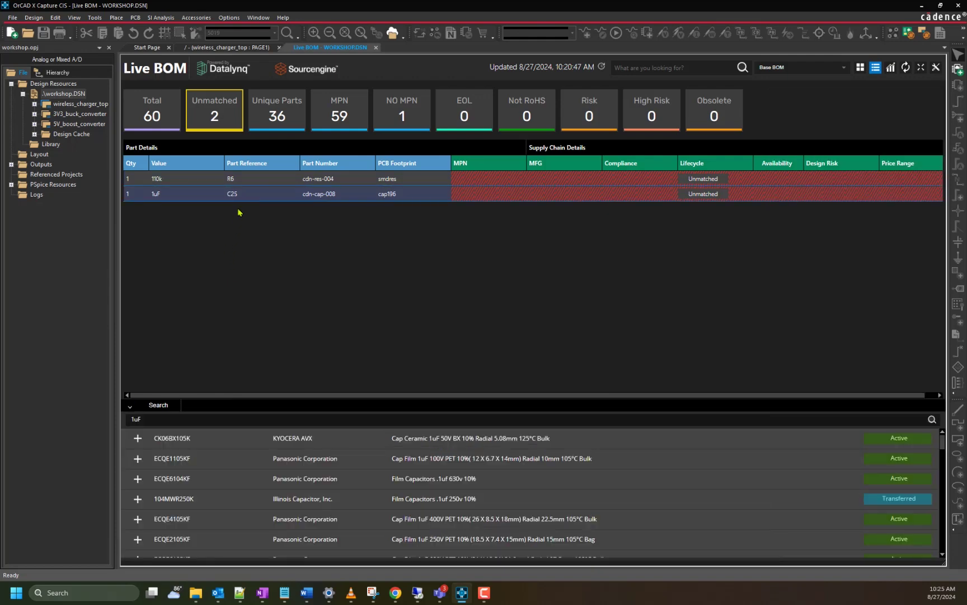
pyautogui.click(203, 461)
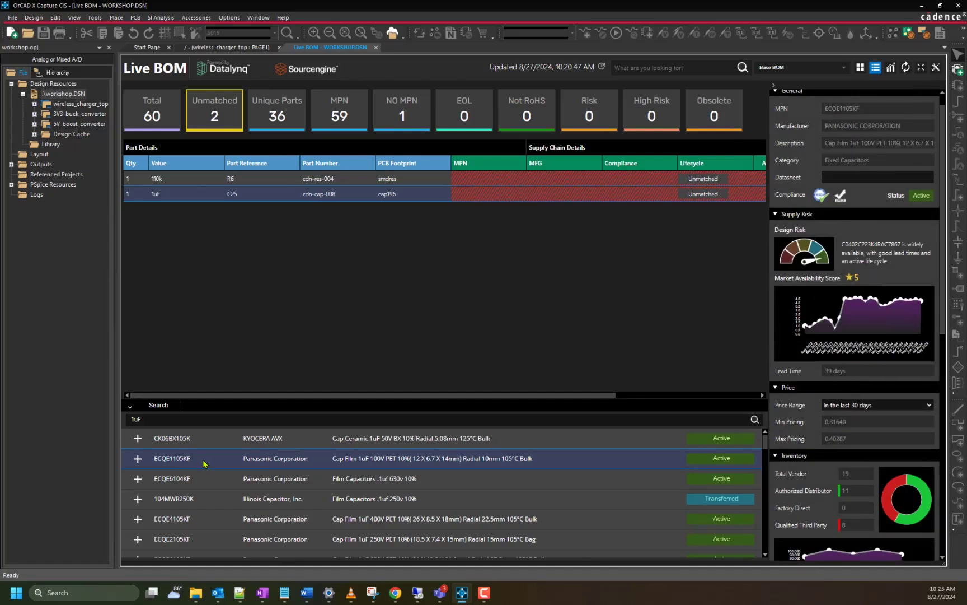
pyautogui.click(138, 459)
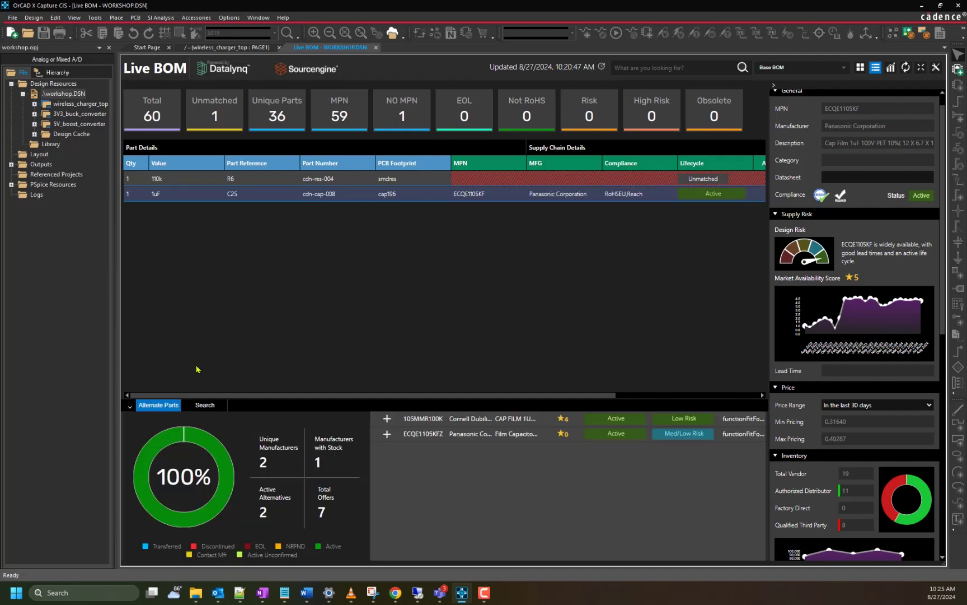
# - Match the 110k resistor R6 to ERA6AEB114V
pyautogui.click(263, 186)
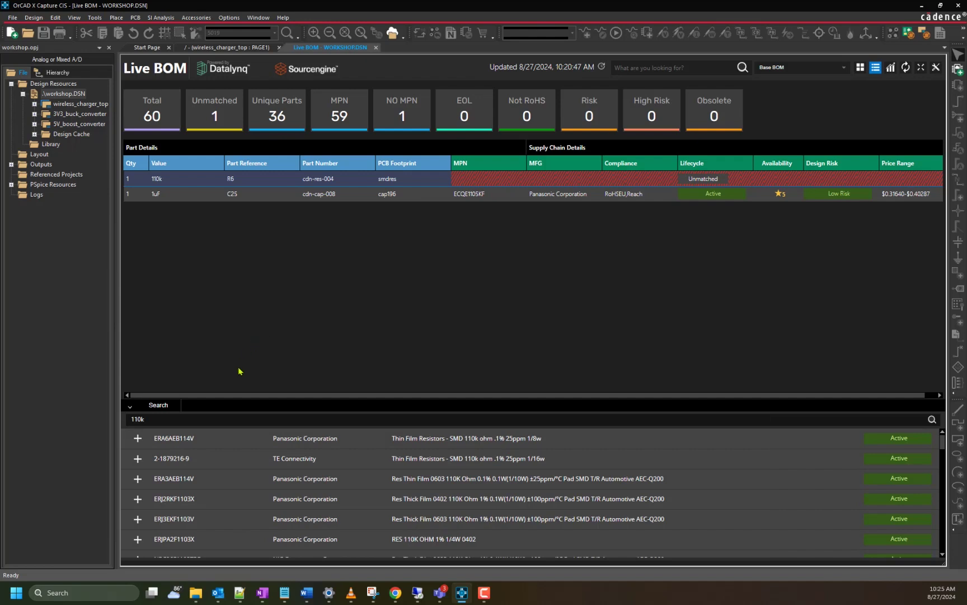
pyautogui.click(219, 444)
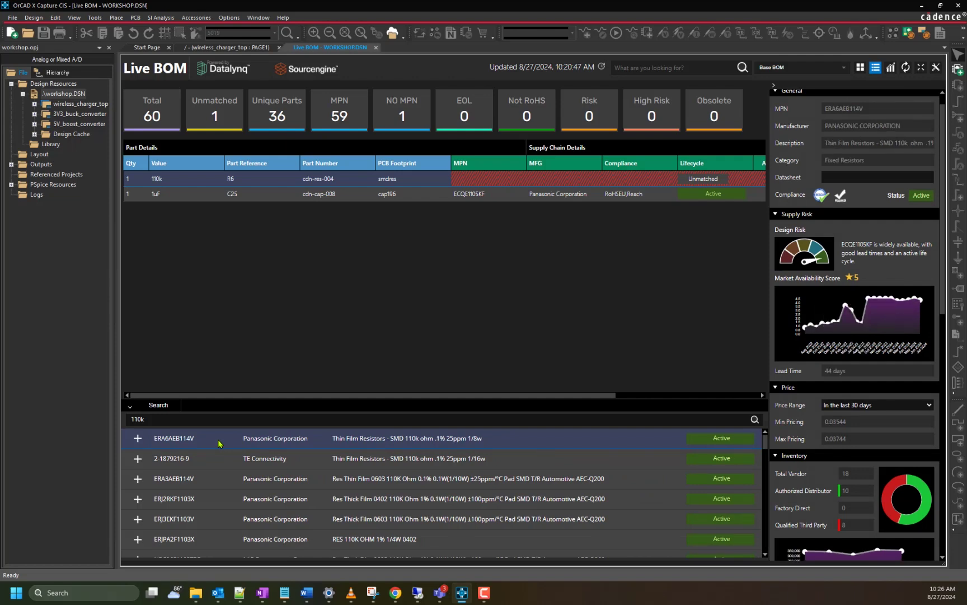
pyautogui.click(138, 438)
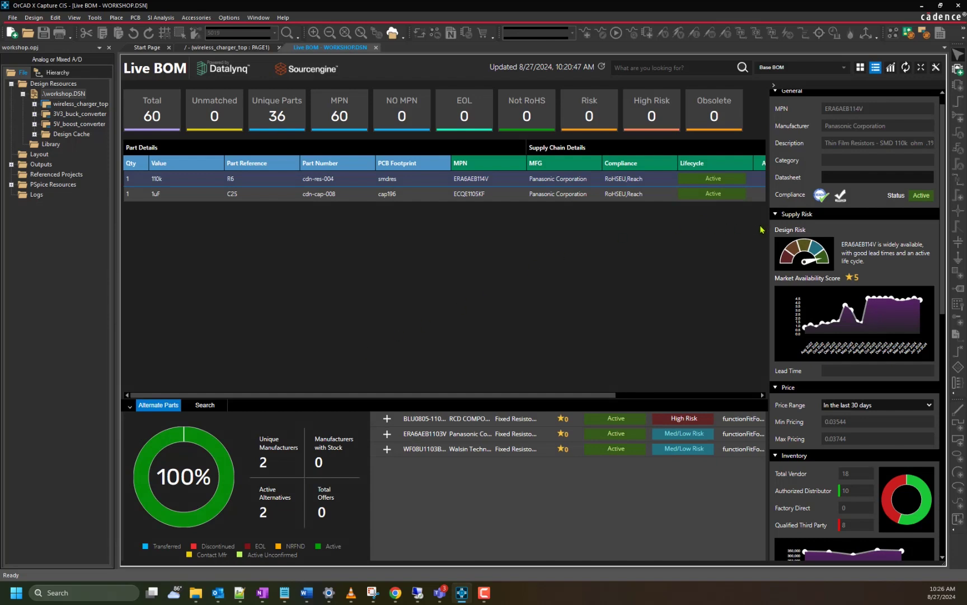
# - Cross-probe R6 to the schematic and confirm its properties list Panasonic ERA6AEB114V
pyautogui.doubleClick(422, 187)
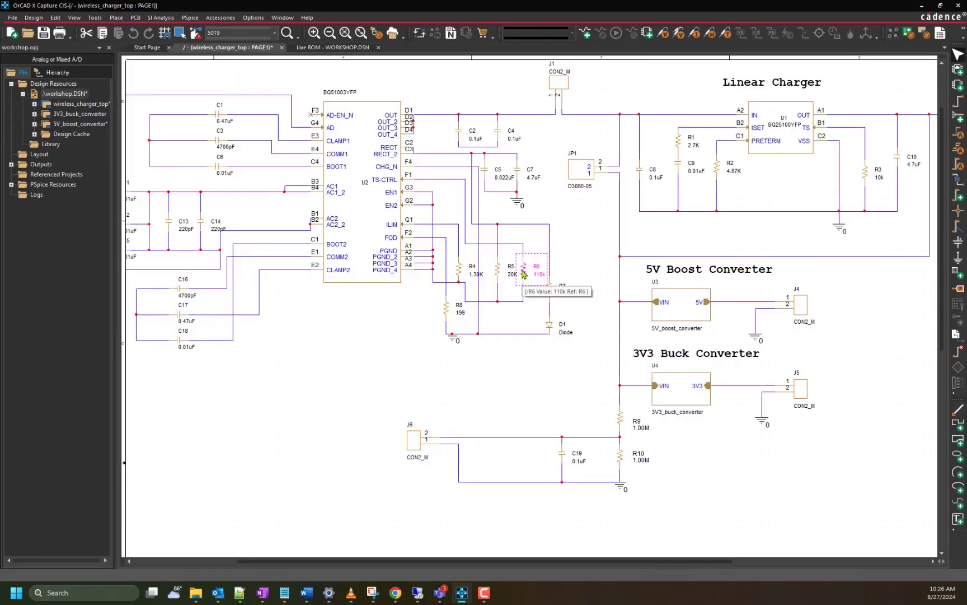
pyautogui.doubleClick(523, 274)
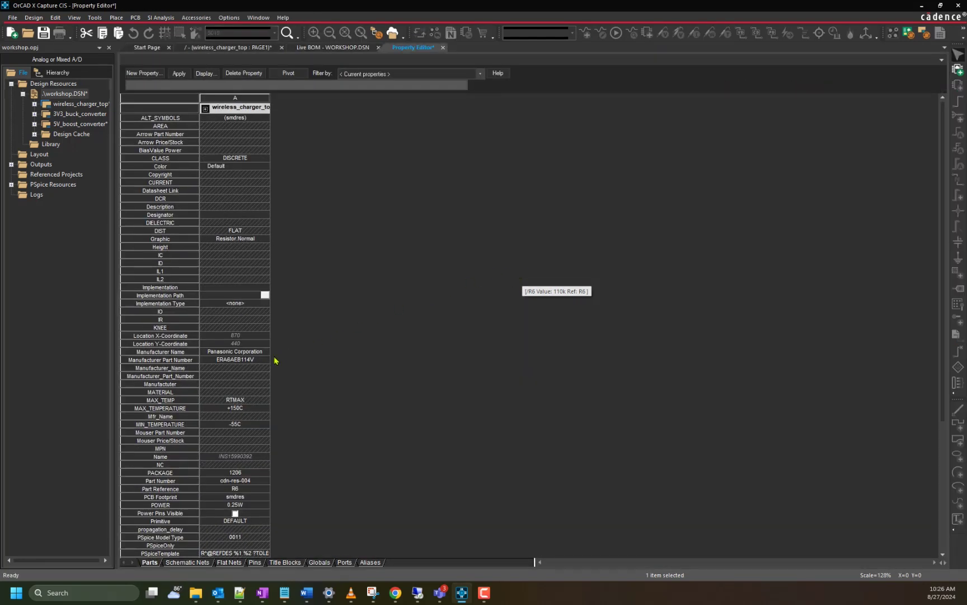
pyautogui.keyDown('ctrl'); pyautogui.scroll(1, 275, 358); pyautogui.keyUp('ctrl')
pyautogui.scroll(-2, 275, 363)
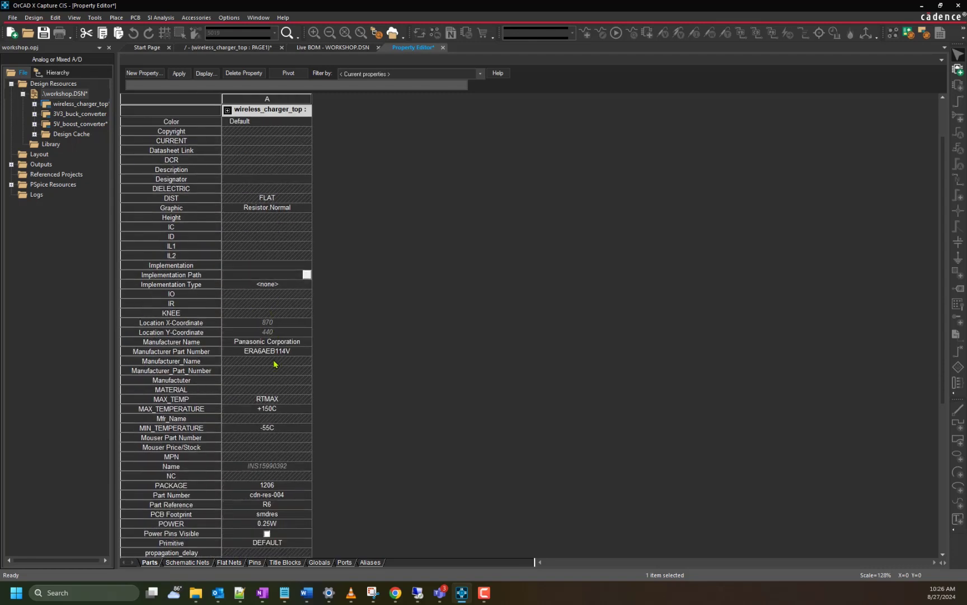
pyautogui.scroll(-4, 274, 363)
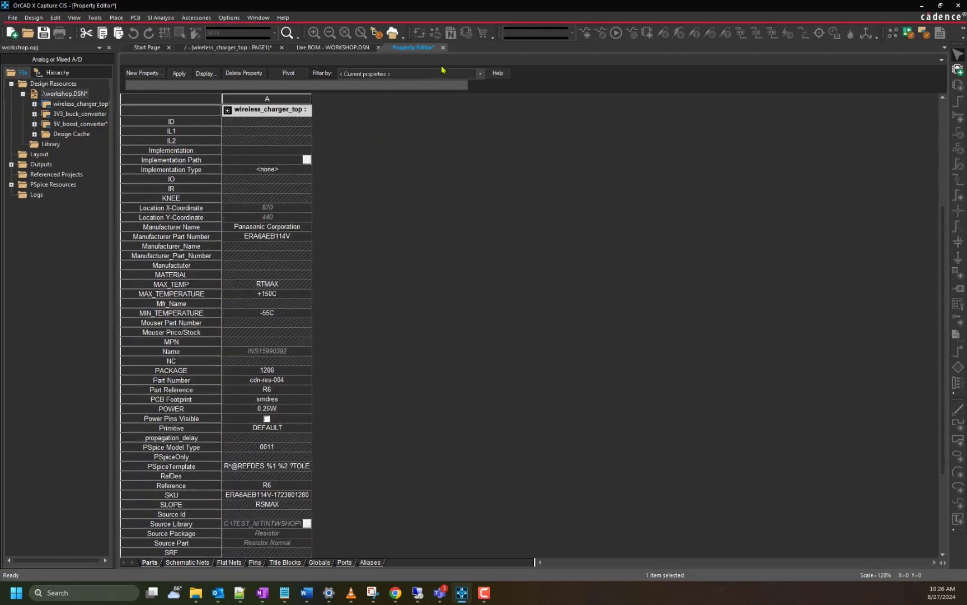
pyautogui.click(443, 48)
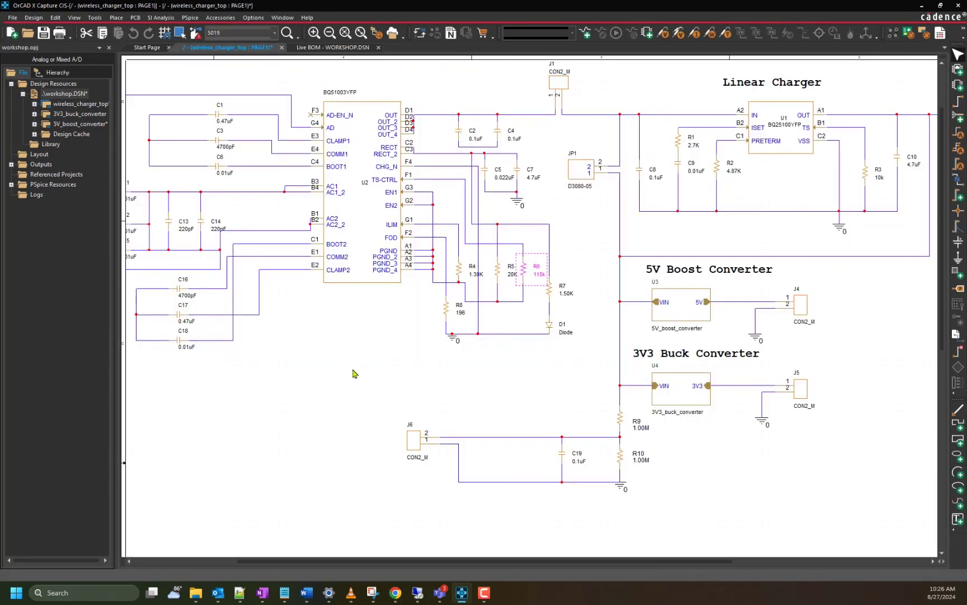
# - Place test point cdn-testpoint-001 as J7 below the 3V3 buck converter, with its CONN1_5019 label beneath
pyautogui.press('p')
pyautogui.scroll(-5, 338, 164)
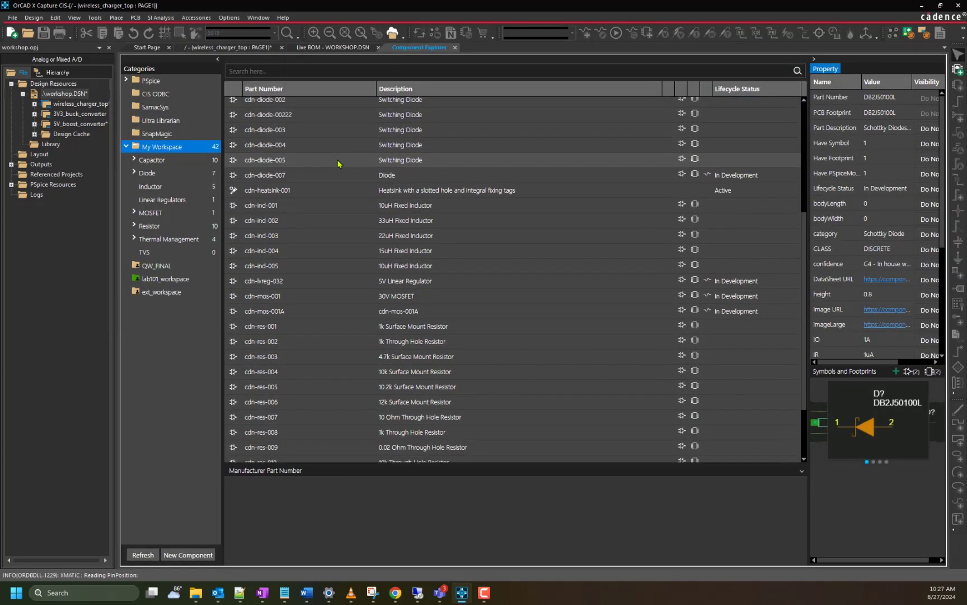
pyautogui.scroll(-2, 339, 162)
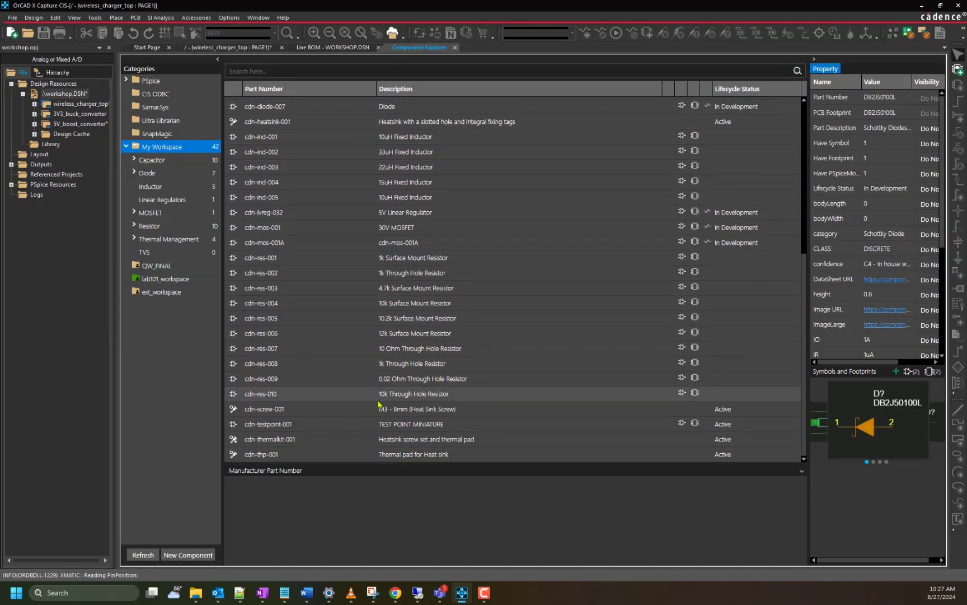
pyautogui.doubleClick(382, 422)
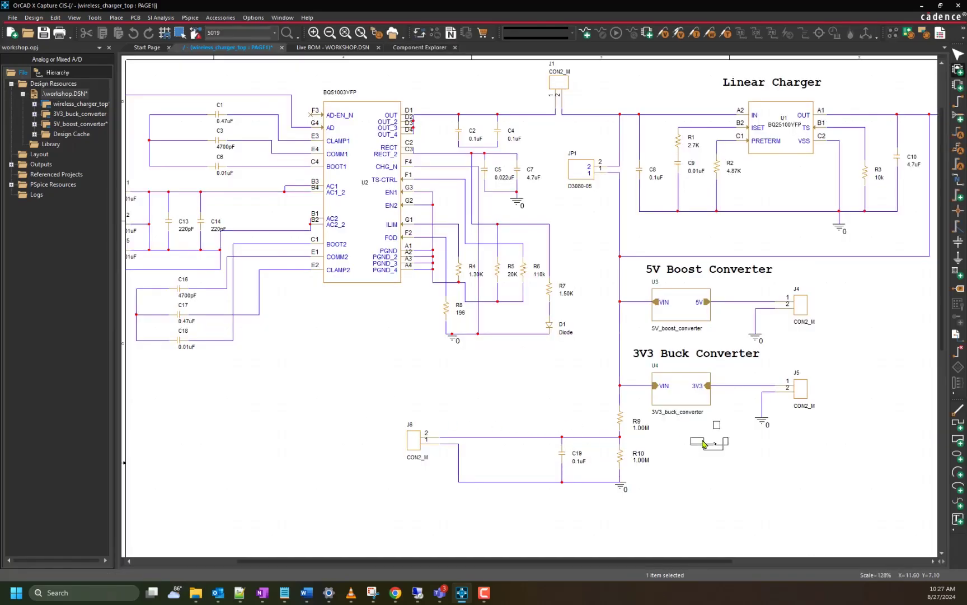
pyautogui.keyDown('ctrl'); pyautogui.scroll(1, 704, 443); pyautogui.keyUp('ctrl')
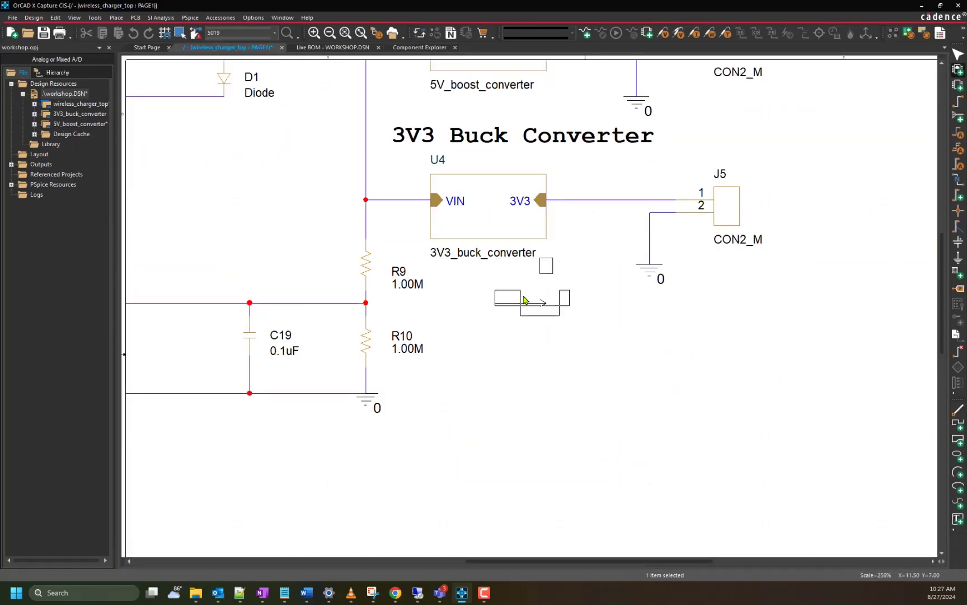
pyautogui.click(523, 300)
pyautogui.press('Escape')
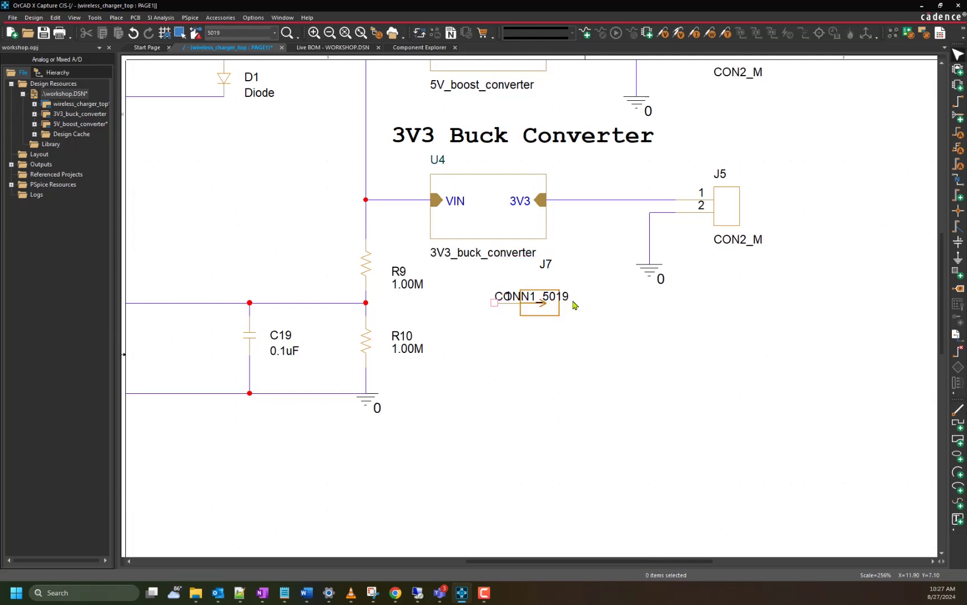
pyautogui.moveTo(569, 297); pyautogui.dragTo(579, 327)
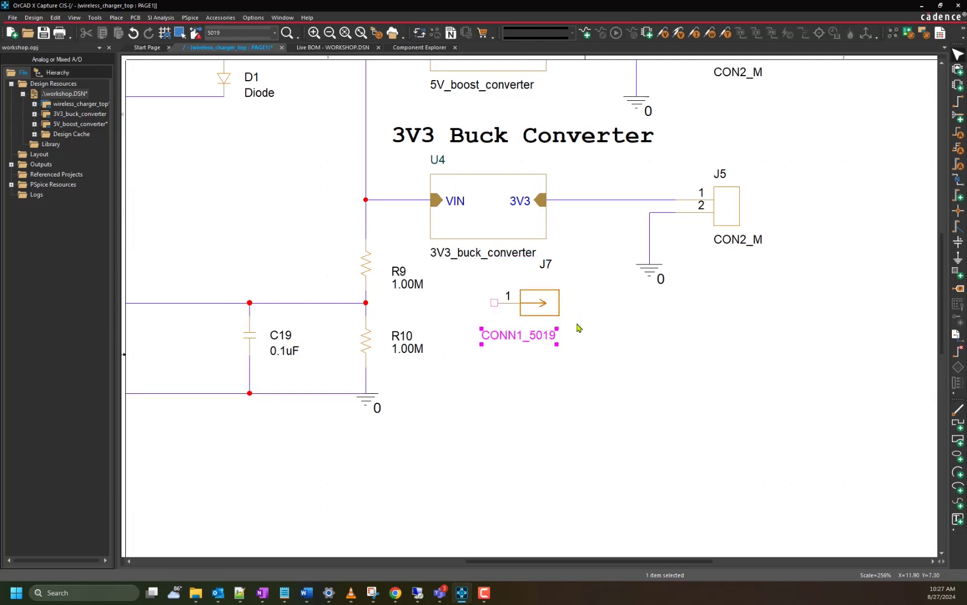
pyautogui.click(601, 320)
# - Wire J7 pin 1 to the R9/R10 divider junction
pyautogui.press('w')
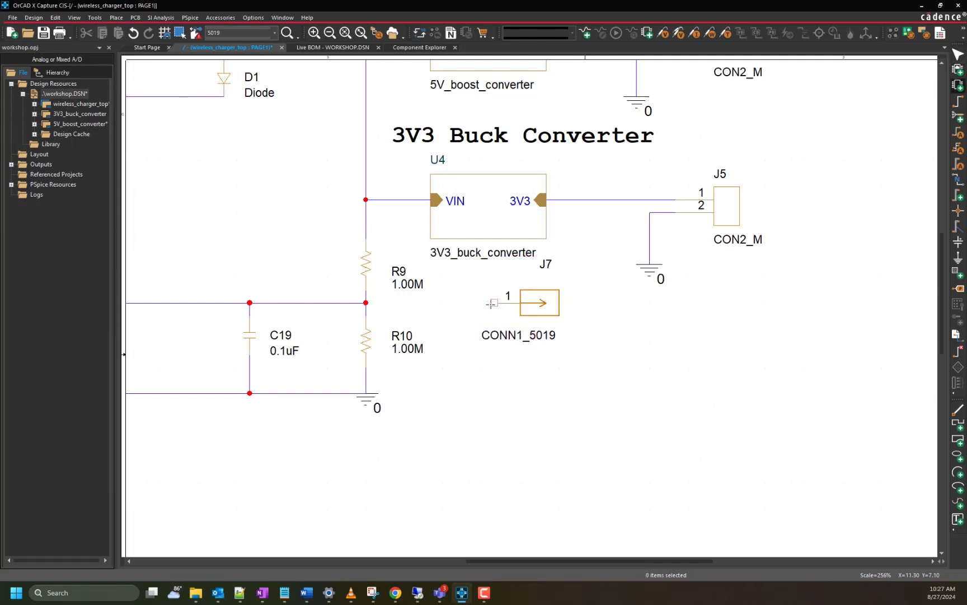
pyautogui.click(494, 302)
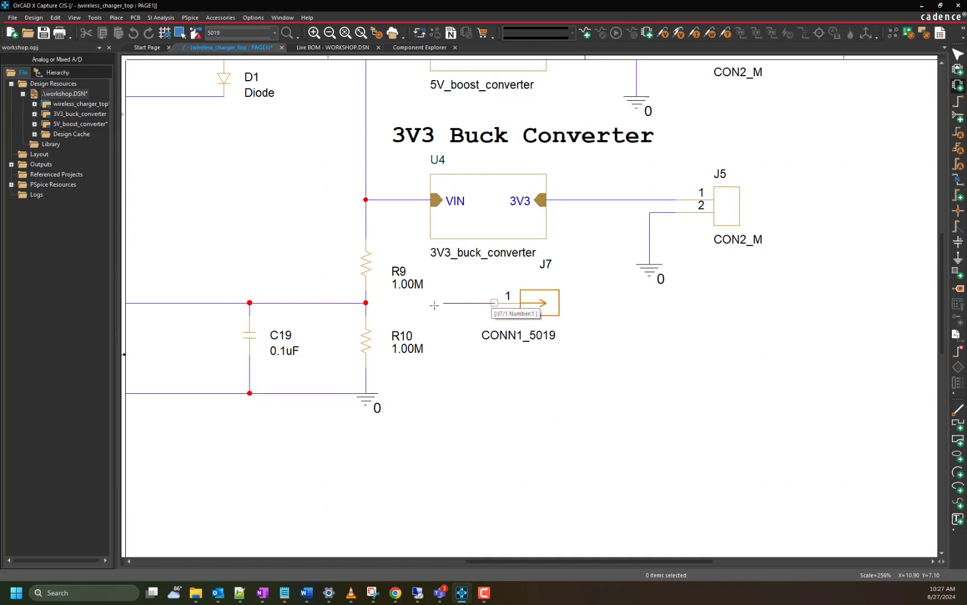
pyautogui.click(365, 302)
pyautogui.press('Escape')
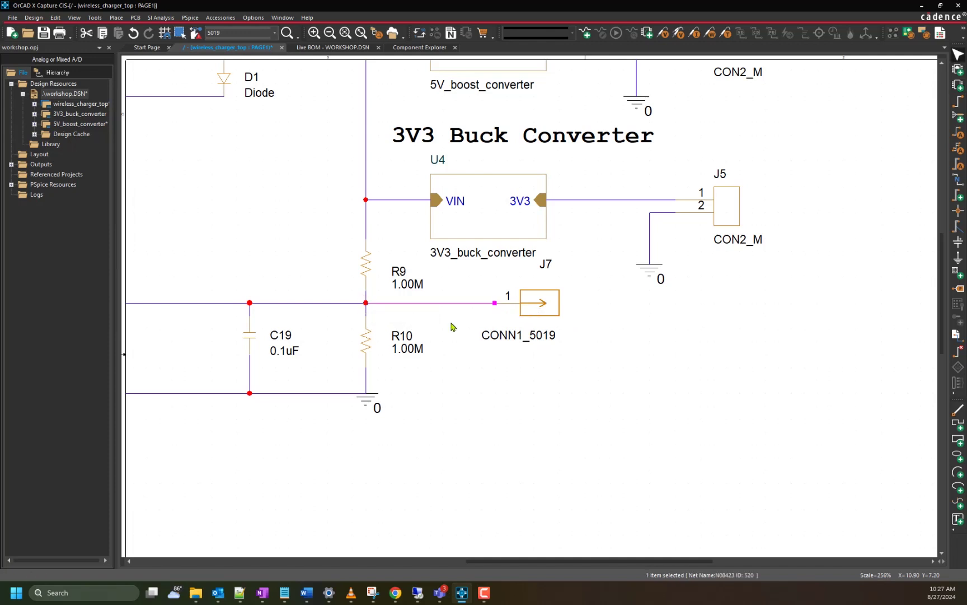
pyautogui.click(464, 367)
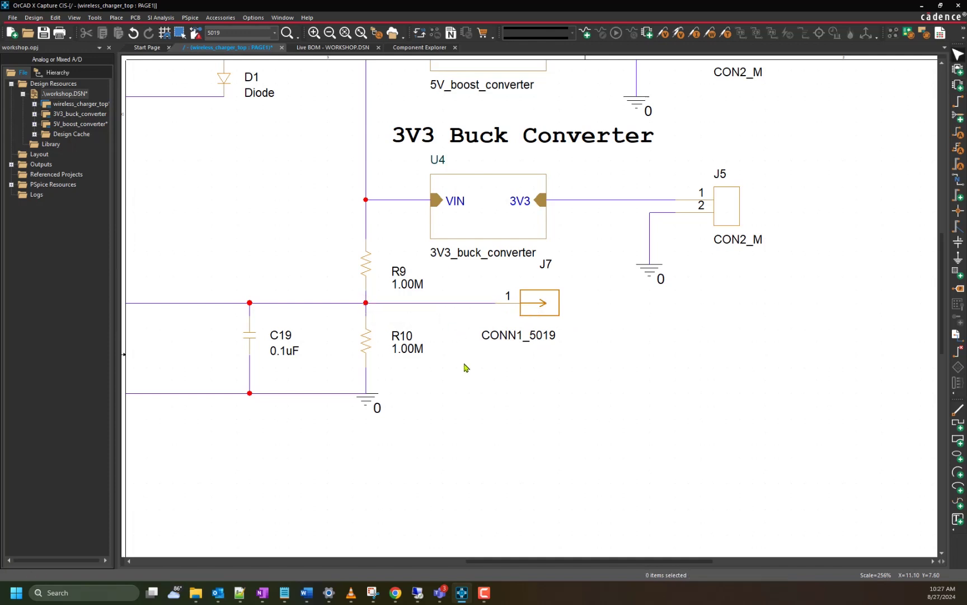
pyautogui.click(79, 100)
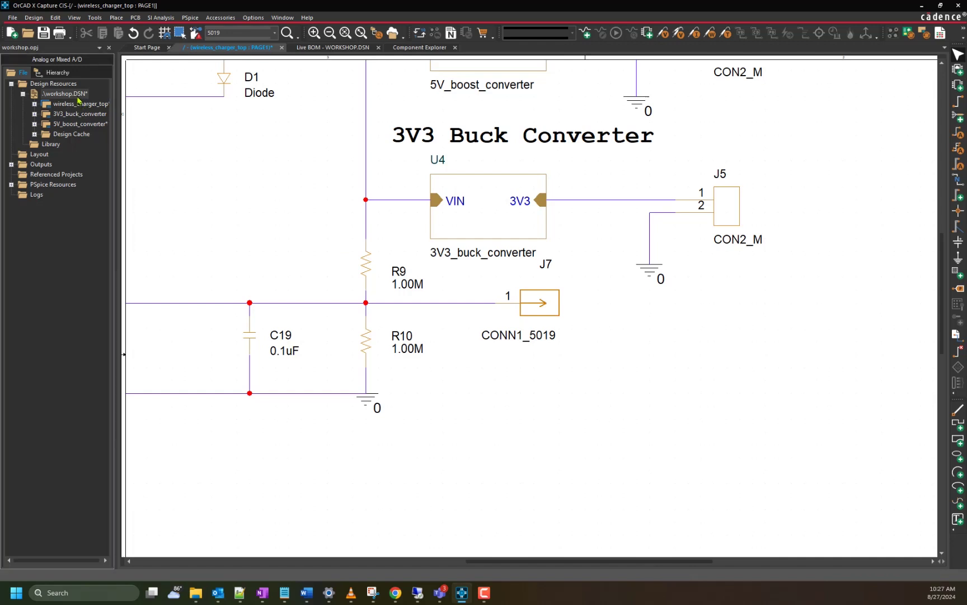
# - Save the design and show J7's Live BOM details, matched to active Keystone 5019
pyautogui.click(44, 35)
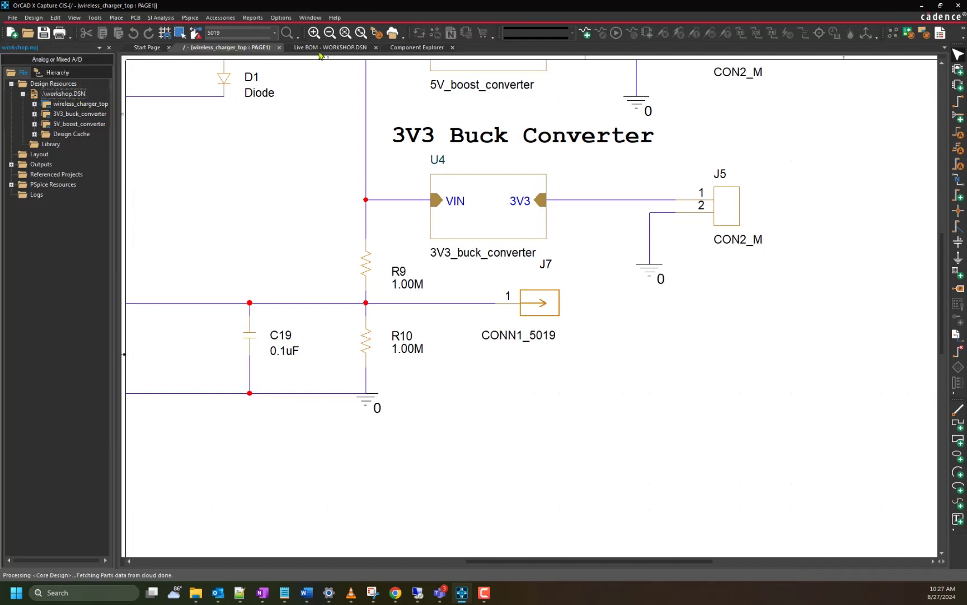
pyautogui.click(338, 47)
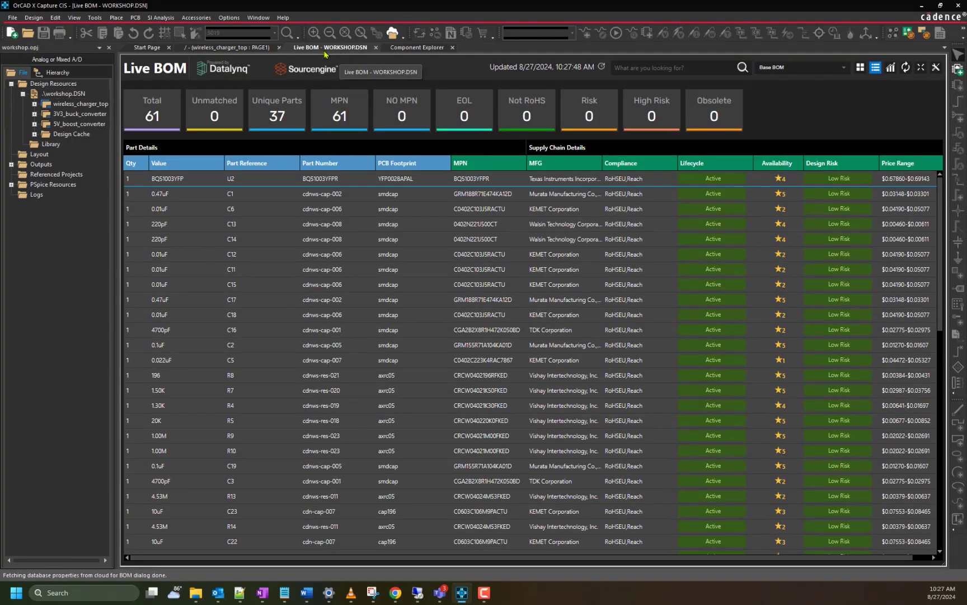
pyautogui.scroll(-10, 400, 414)
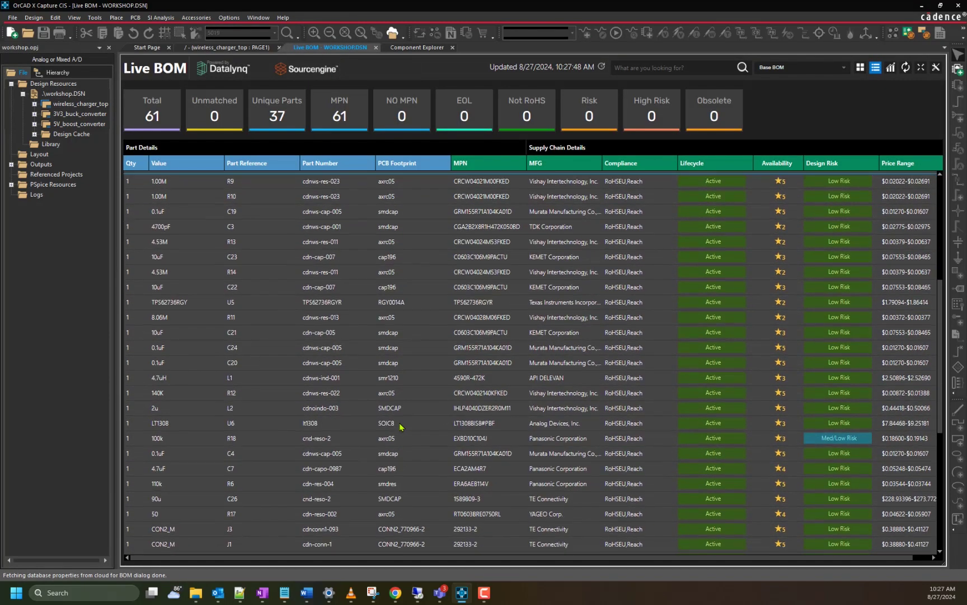
pyautogui.scroll(-3, 401, 426)
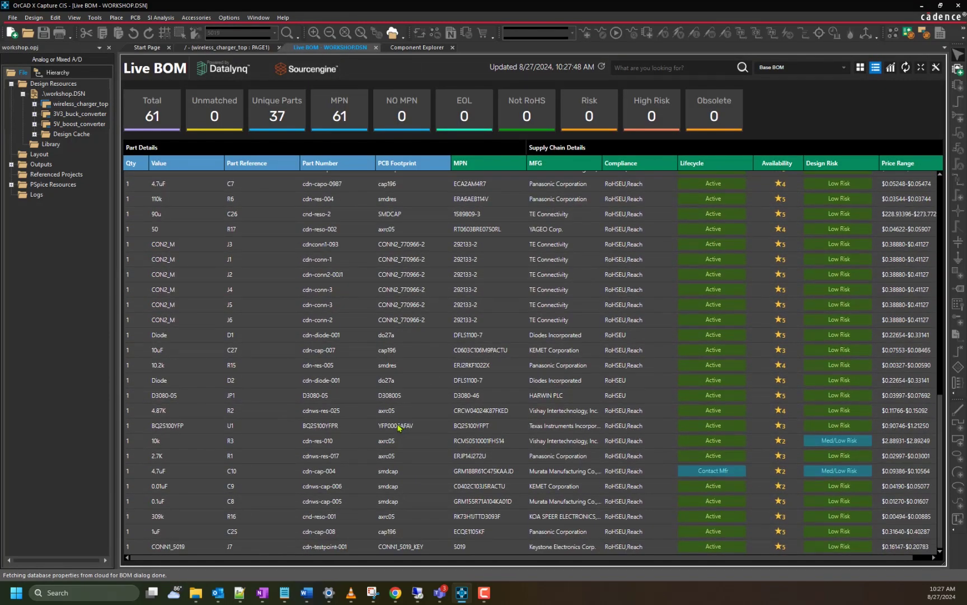
pyautogui.click(375, 551)
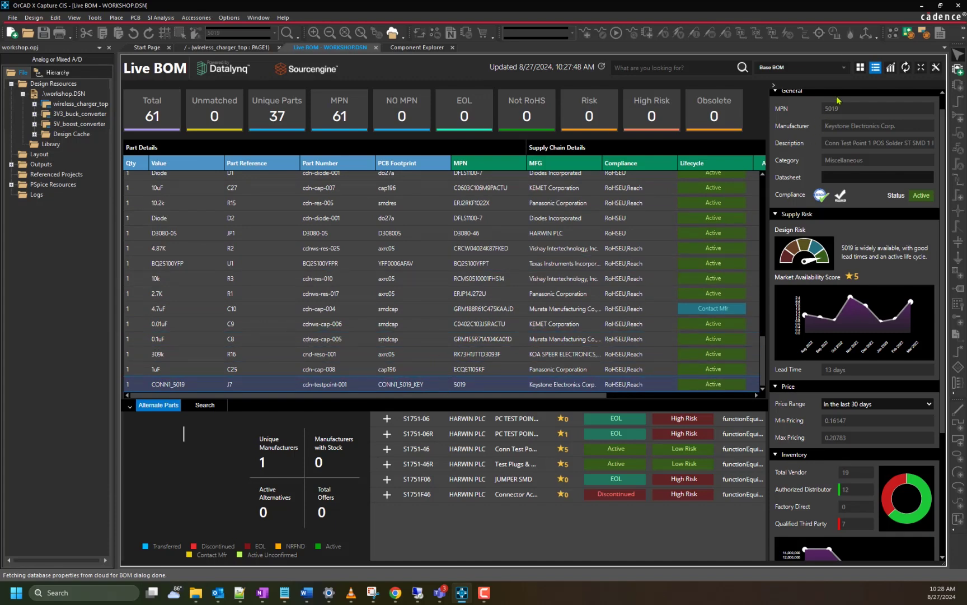
# - Switch to the health dashboard showing grade A, 61 parts matched and 0 at risk
pyautogui.click(860, 70)
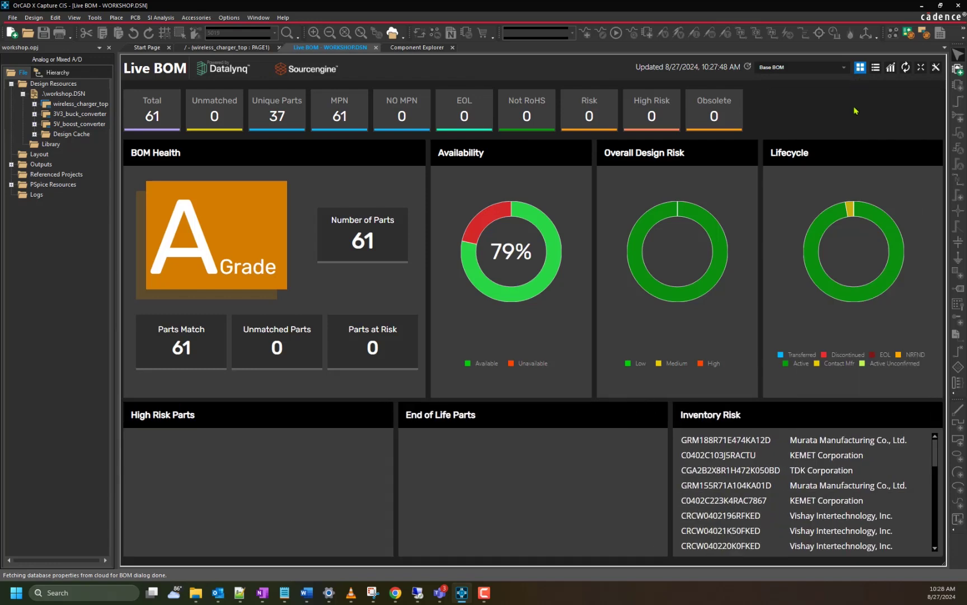